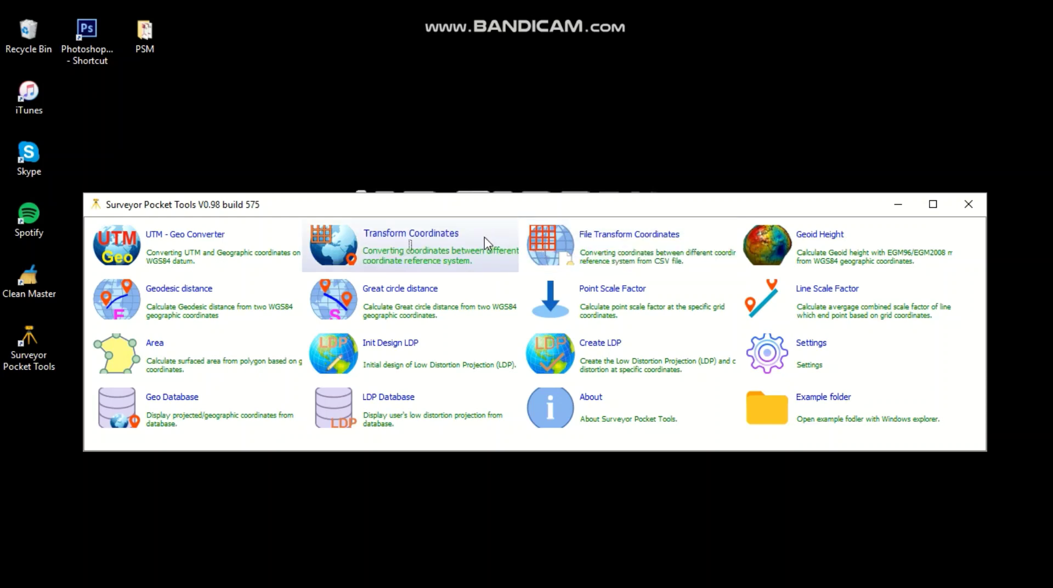
- Open the Transform Coordinates tool from the Surveyor Pocket Tools main window
left_click(403, 256)
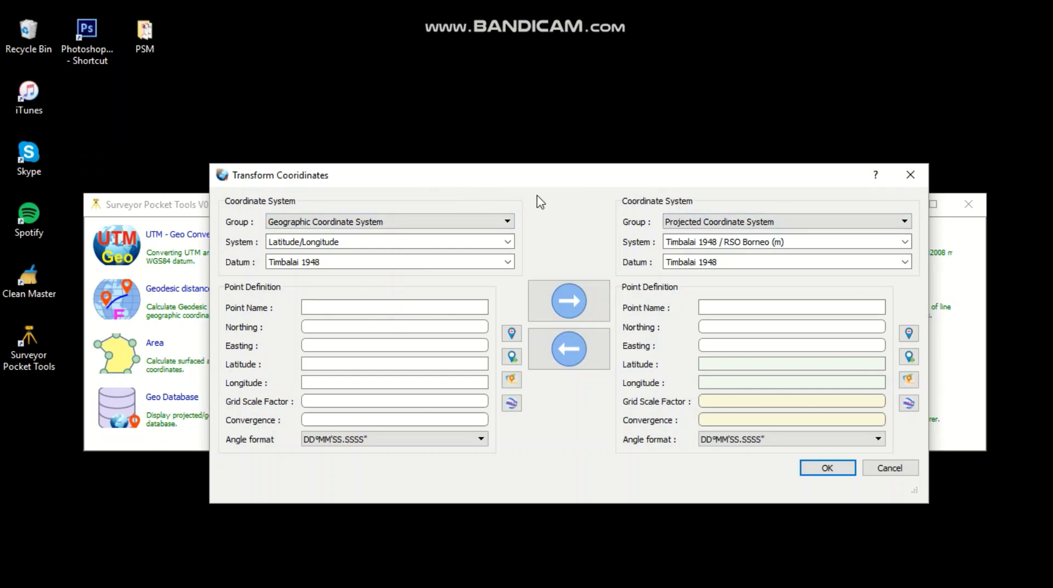
left_click(506, 222)
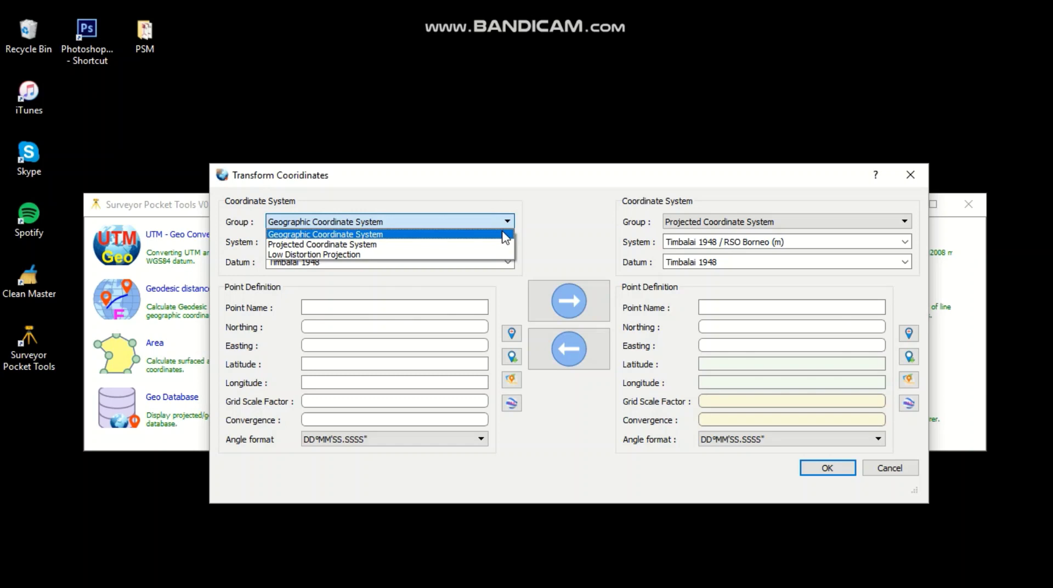
left_click(505, 234)
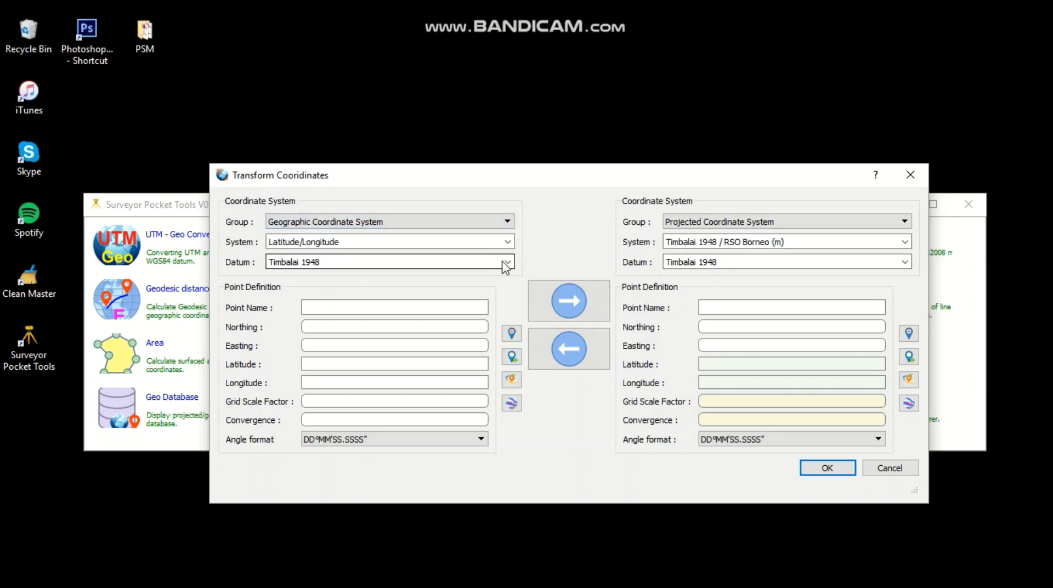
left_click(503, 262)
left_click(503, 263)
left_click_drag(337, 262, 262, 272)
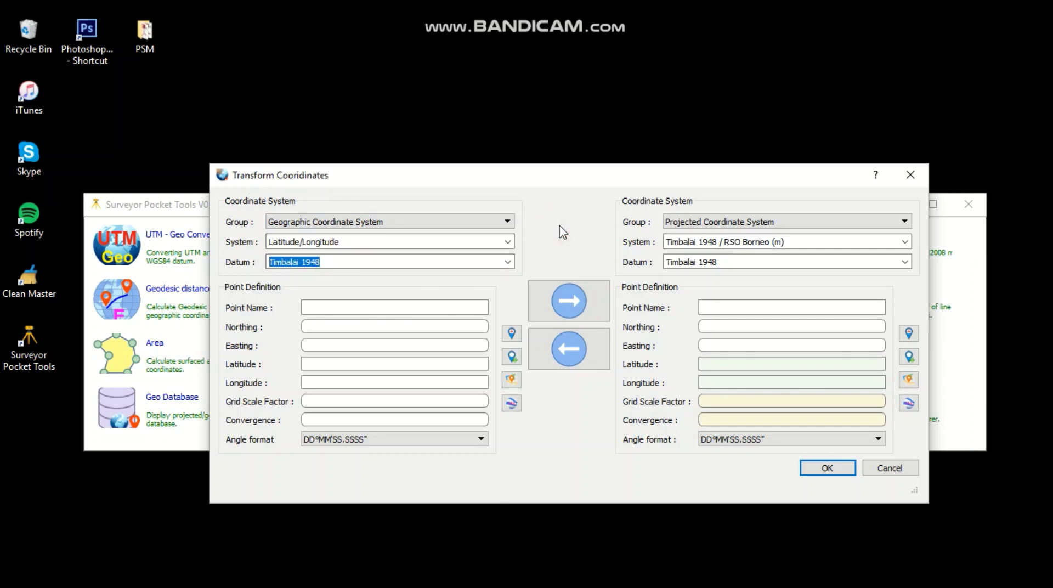
- Name the source point 'kundasang' and switch the angle format to Degree and back to DD°MM'SS.SSSS"
left_click(468, 303)
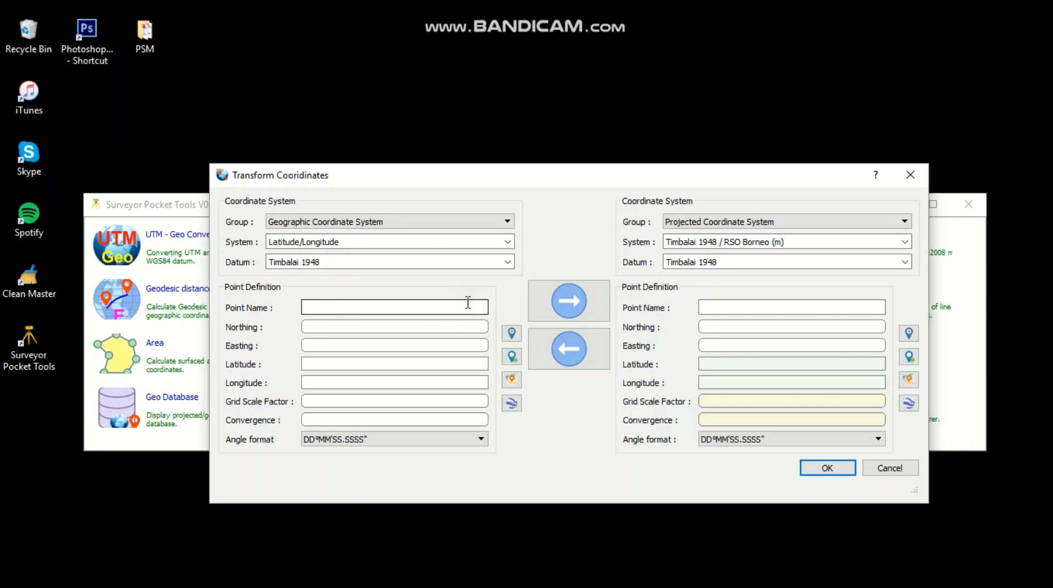
type("kundasang")
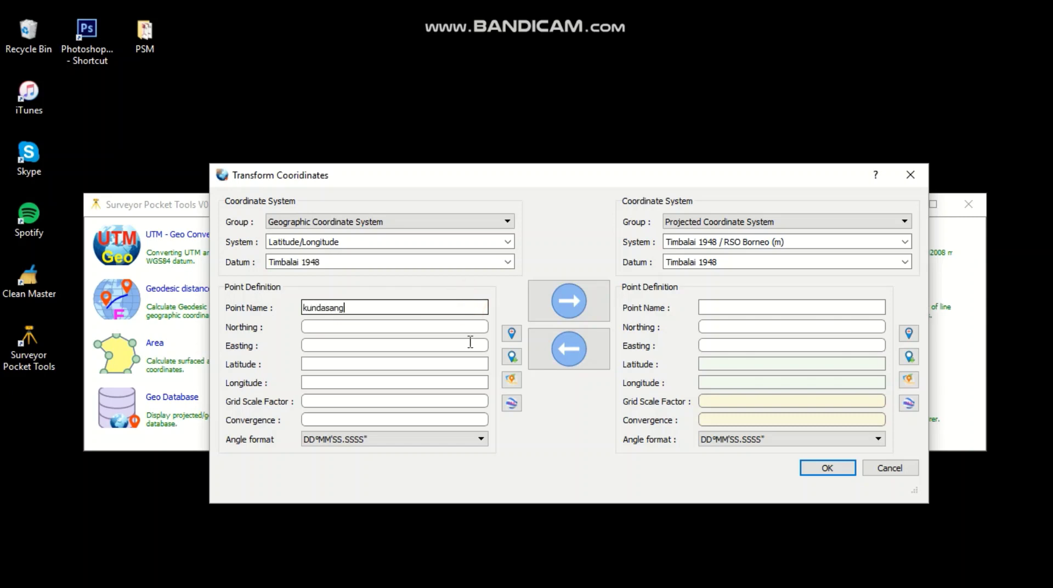
left_click(480, 438)
left_click(439, 452)
left_click(445, 438)
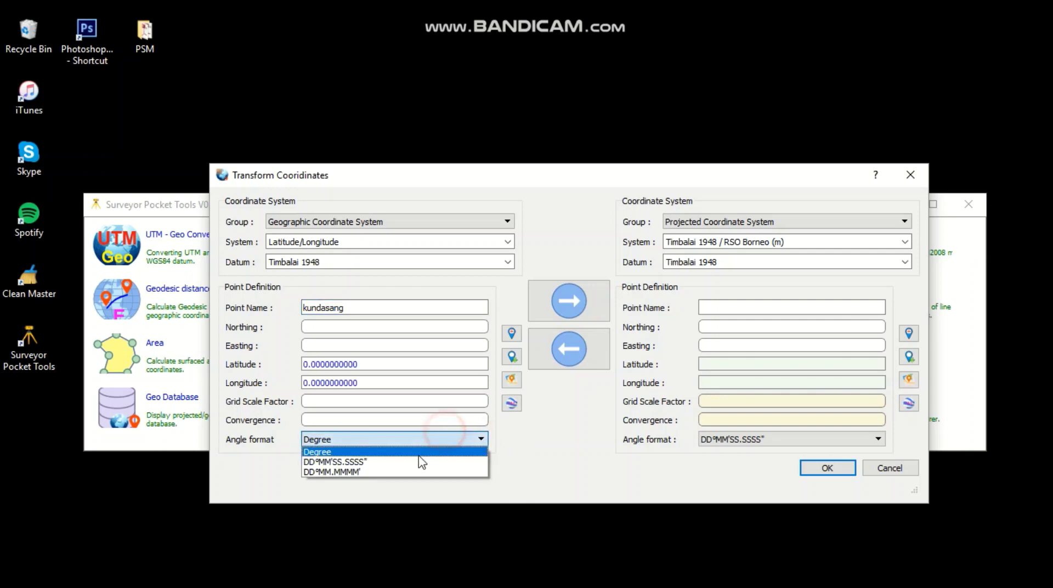
left_click(415, 463)
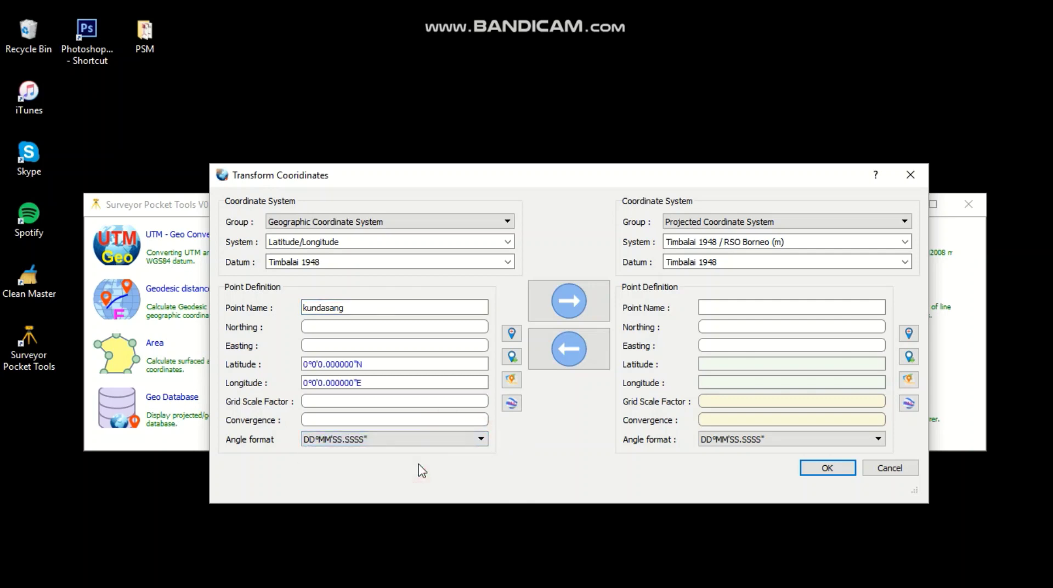
left_click(307, 364)
- Enter the latitude as 5°58'8.21"N
left_click(305, 363)
left_click_drag(305, 362, 308, 369)
type("5")
double_click(318, 363)
double_click(314, 364)
type("58")
double_click(326, 363)
left_click(346, 364)
left_click_drag(354, 364, 340, 364)
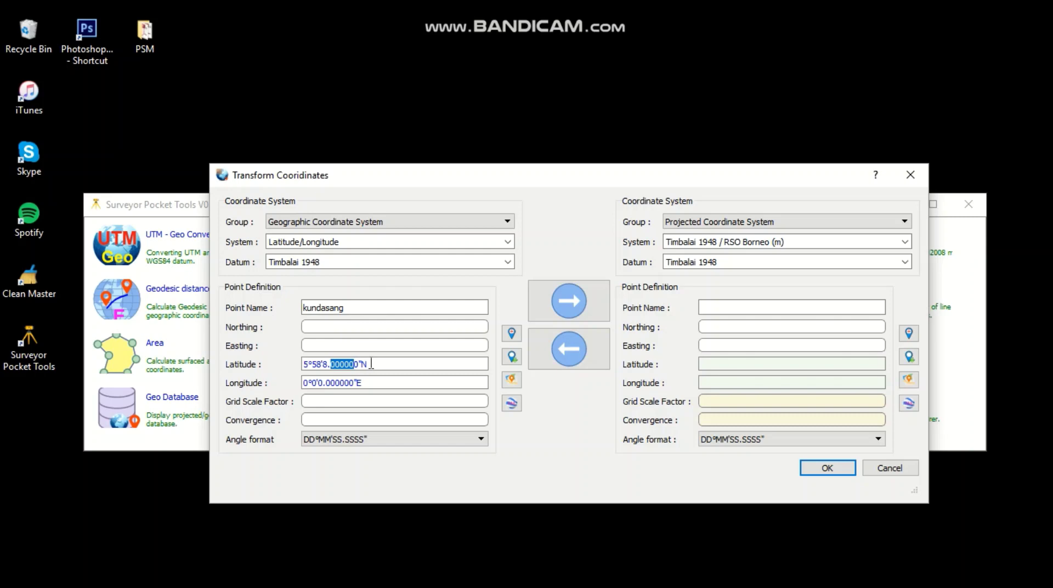
type("21")
- Enter the longitude as 116°34'42.71"E
left_click(323, 385)
left_click(309, 379)
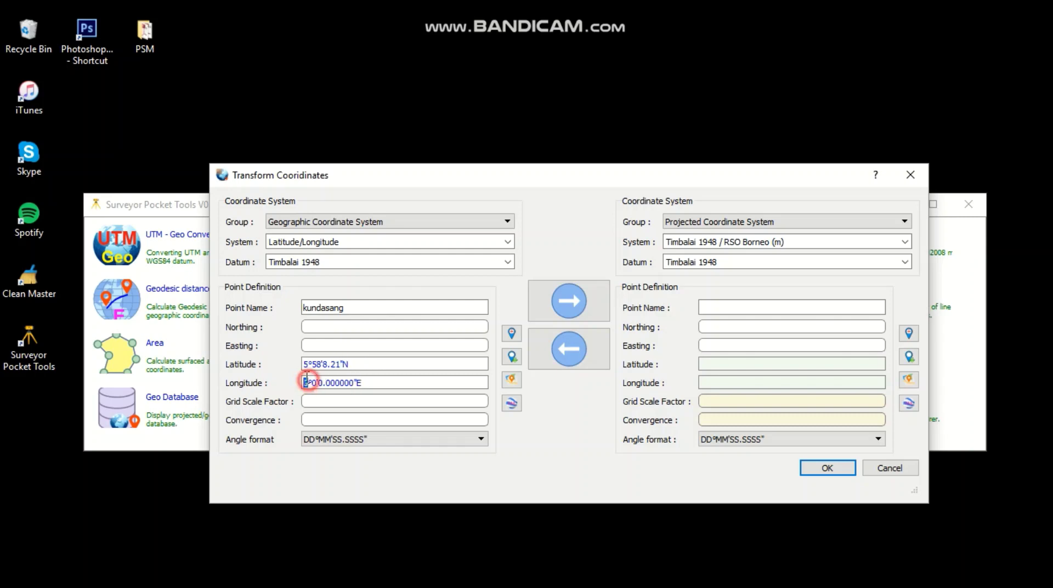
type("116")
left_click(325, 384)
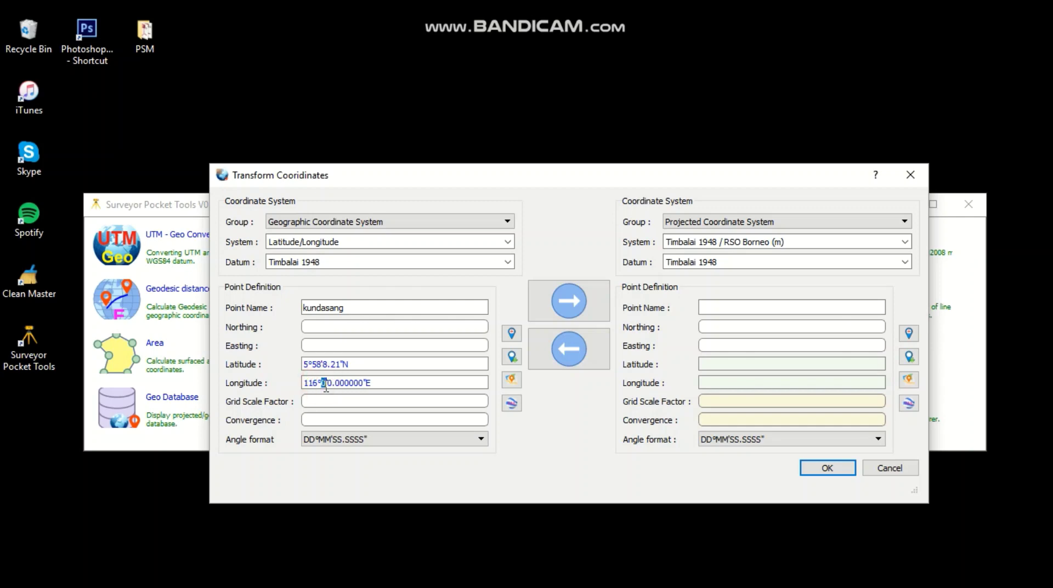
type("34")
left_click(334, 383)
left_click(335, 382)
left_click(334, 382)
left_click_drag(334, 383, 372, 382)
left_click(367, 384)
key("BackSpace")
key("BackSpace")
key("BackSpace")
key("BackSpace")
key("BackSpace")
key("BackSpace")
left_click(332, 380)
type("4")
key("BackSpace")
type("2.71")
- Keep the target as Projected, Timbalai 1948 / RSO Borneo (m) and transform: Northing 661289.6405, Easting 764548.2792
left_click(823, 222)
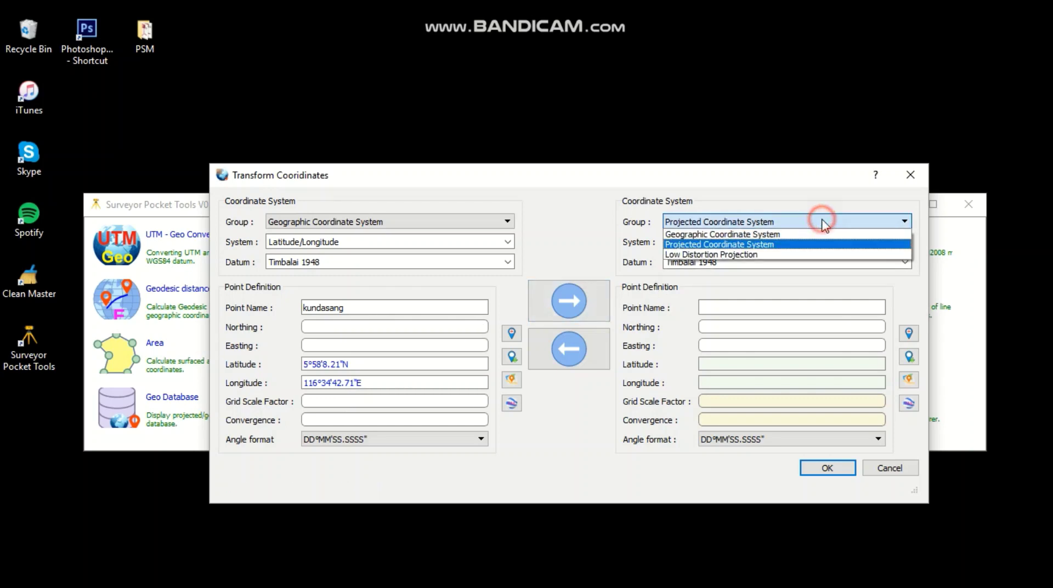
left_click(811, 250)
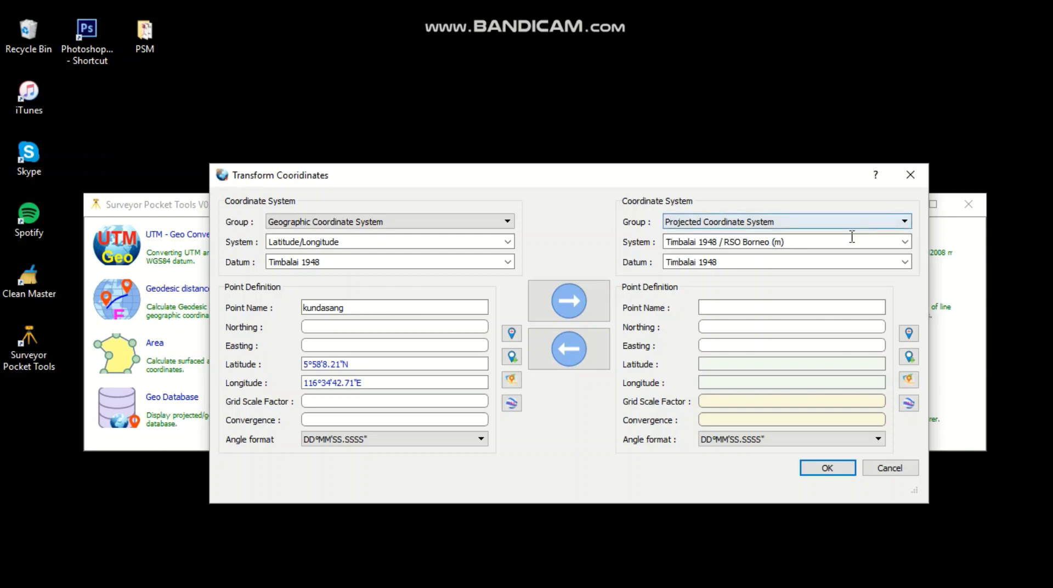
left_click(903, 263)
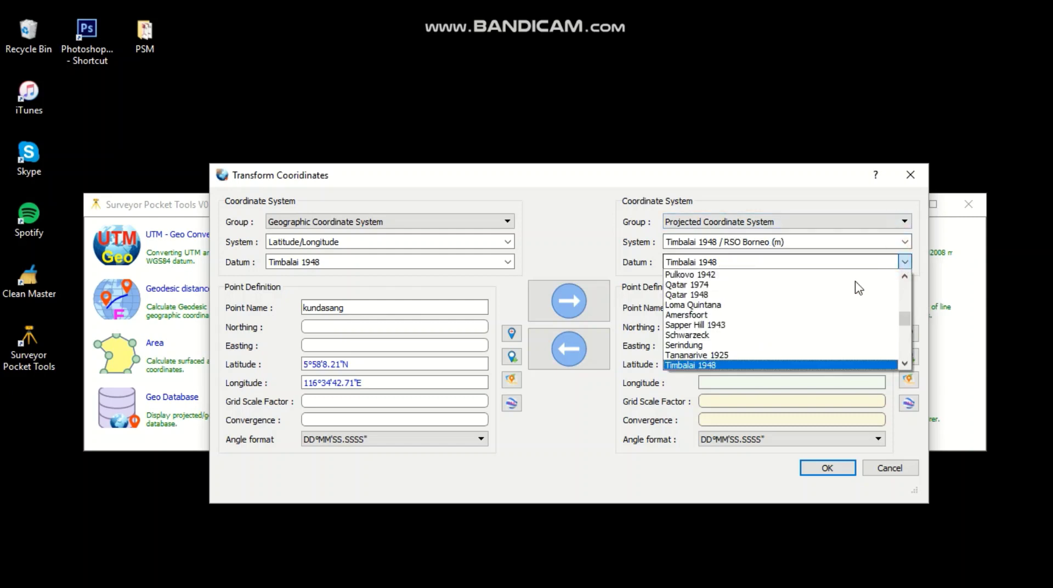
left_click(729, 366)
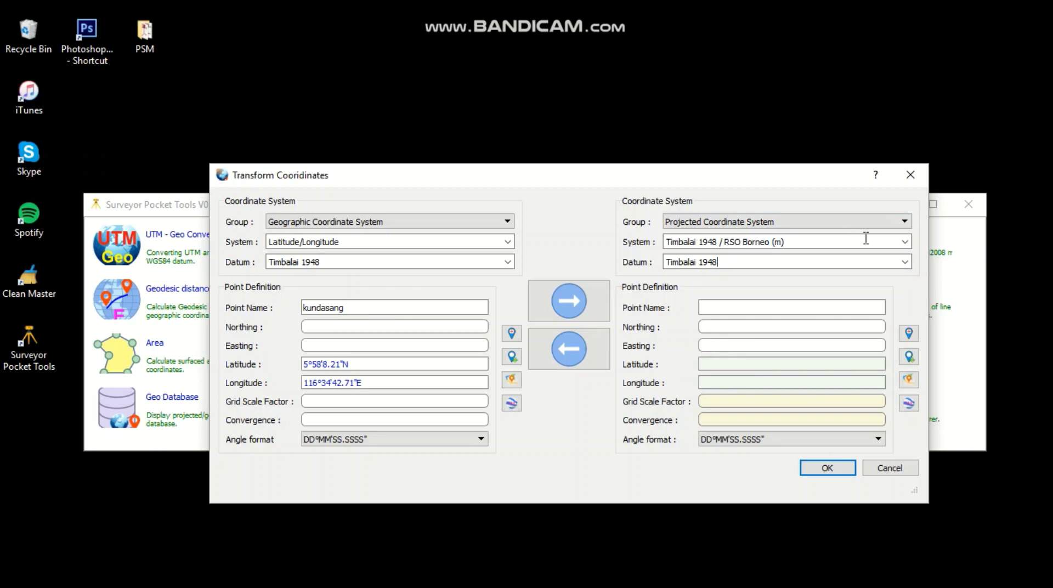
left_click(904, 243)
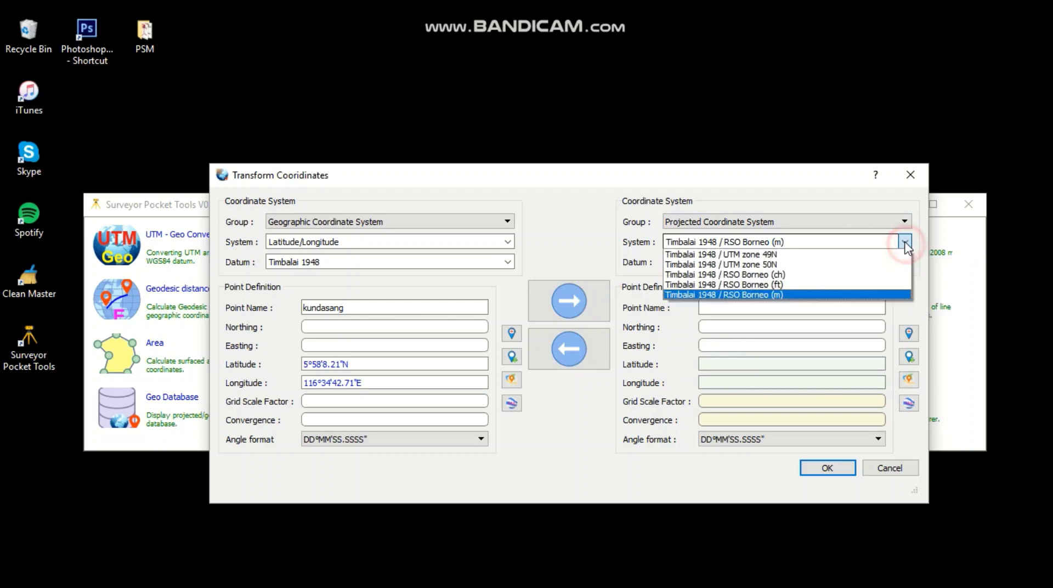
left_click(779, 296)
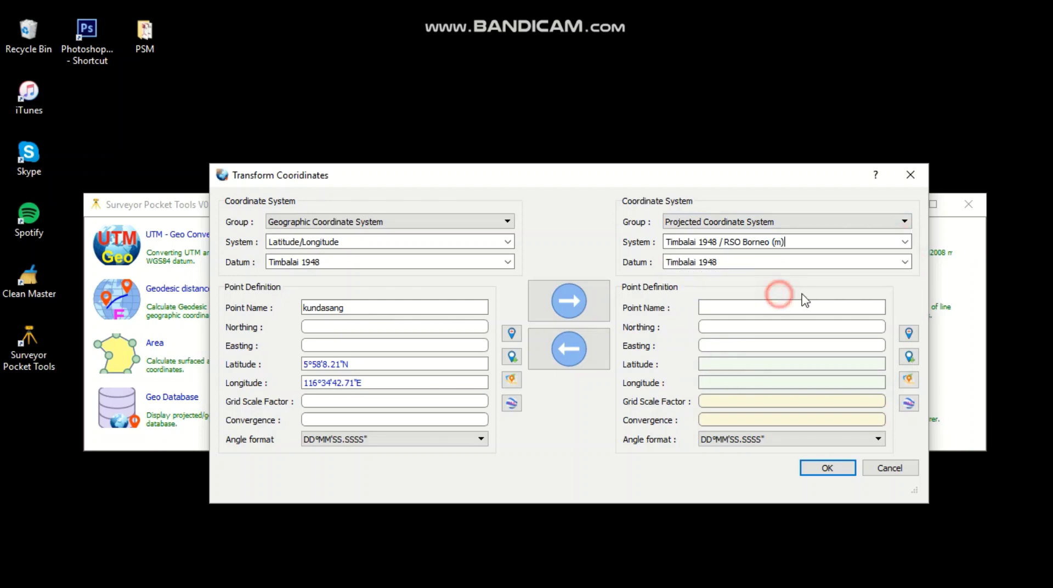
left_click(588, 303)
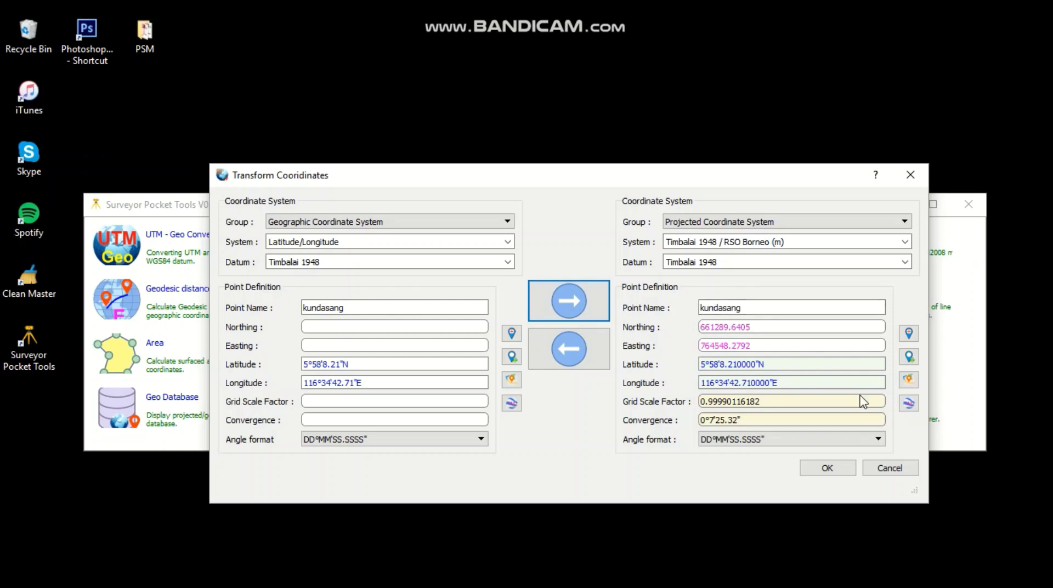
left_click(907, 405)
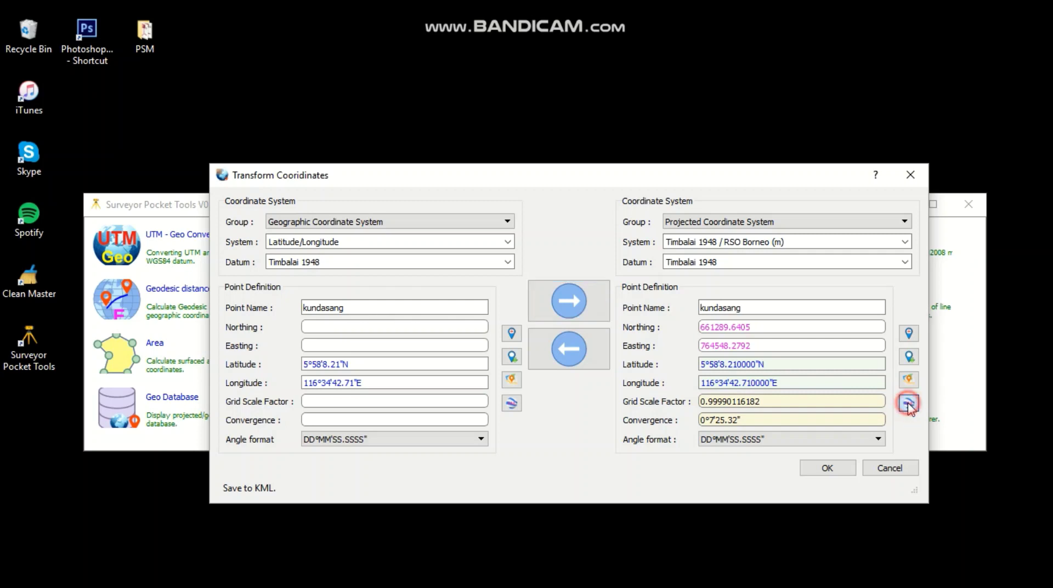
- Save the converted point to the Desktop as kundasang.kml
left_click(908, 405)
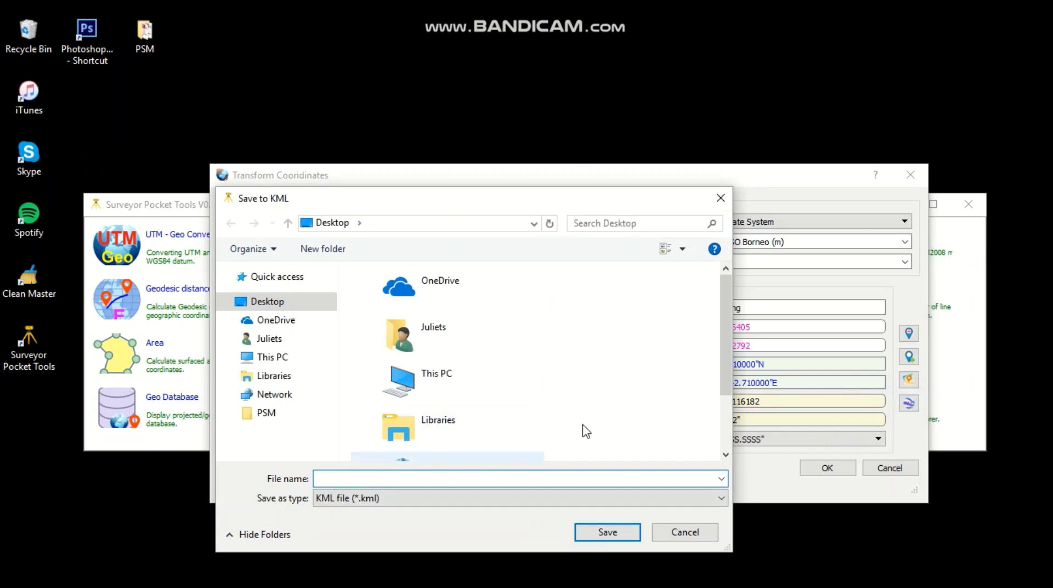
type("kundasa")
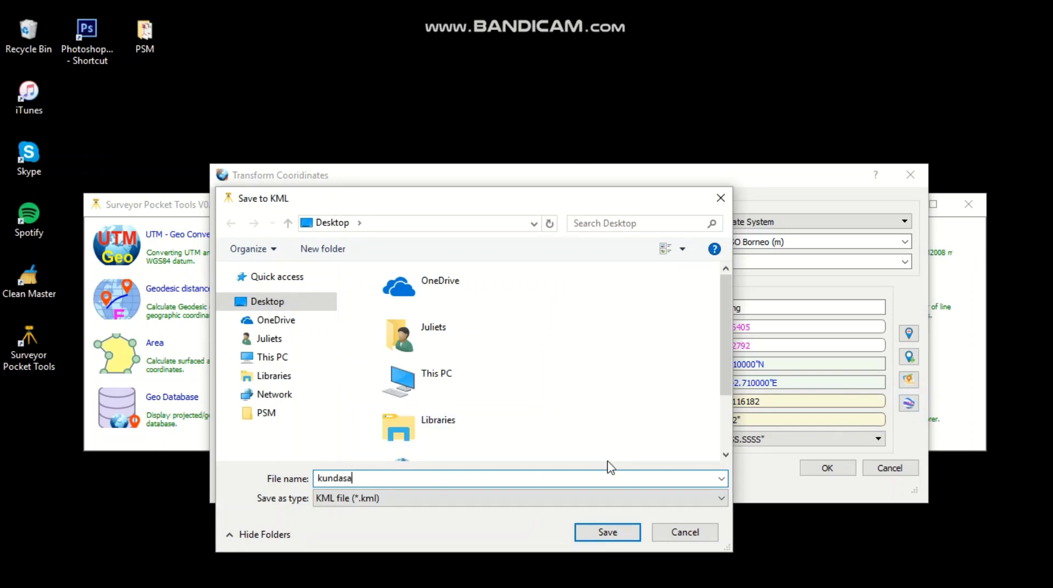
type("ng")
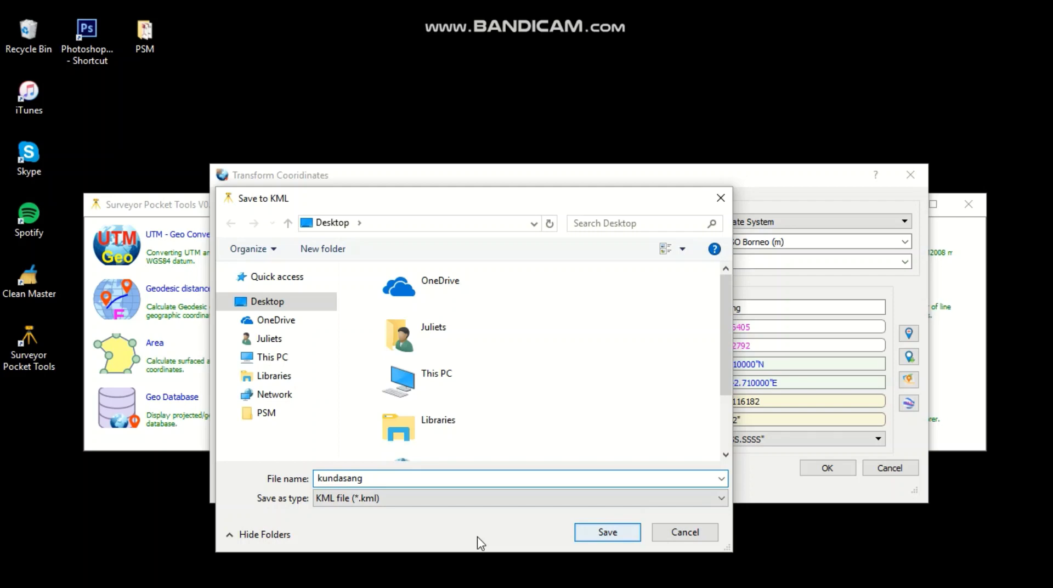
left_click(600, 534)
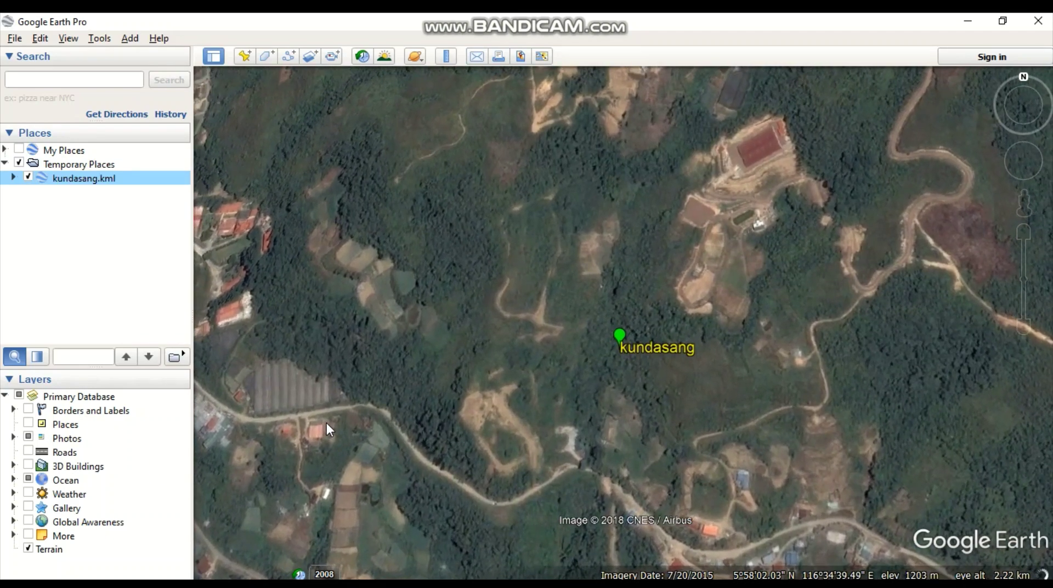
- Zoom to the kundasang placemark in Google Earth Pro and view its Properties
double_click(615, 400)
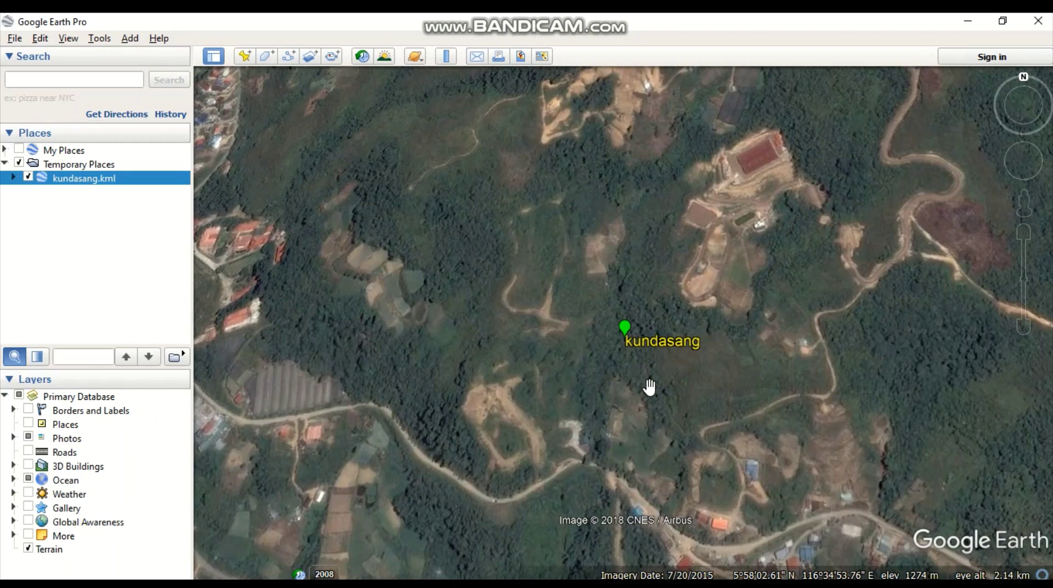
right_click(624, 326)
left_click(664, 541)
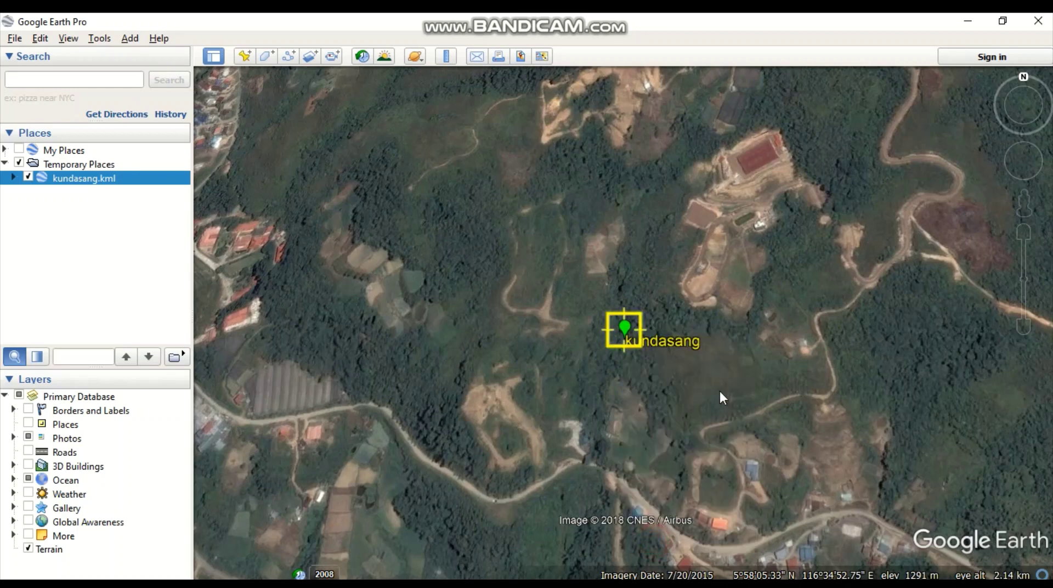